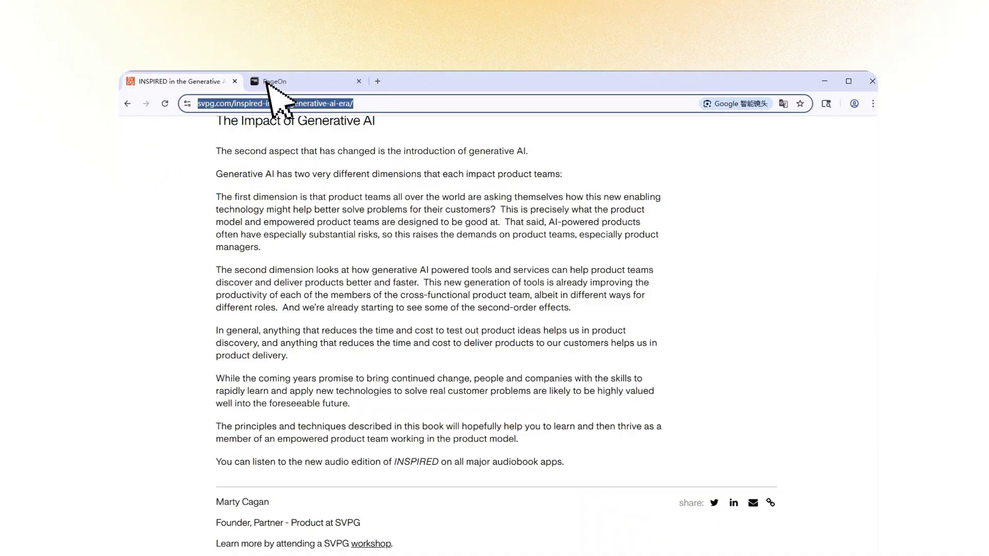
# - Attach the copied article link as a web source for a new presentation
pyautogui.click(267, 82)
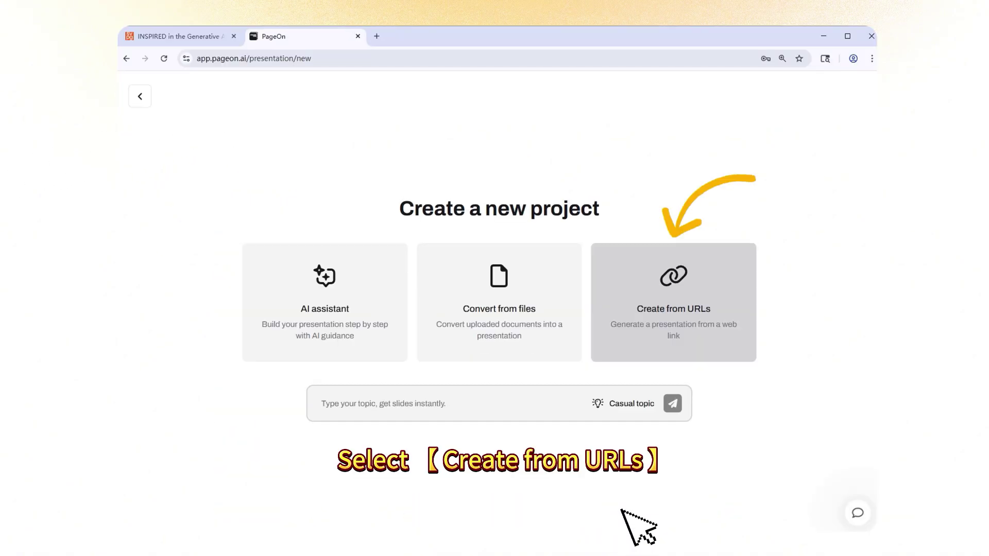
pyautogui.click(671, 297)
pyautogui.write('https://www.svpg.com/inspired-in-the-generative-ai-era/')
pyautogui.click(599, 325)
pyautogui.click(508, 337)
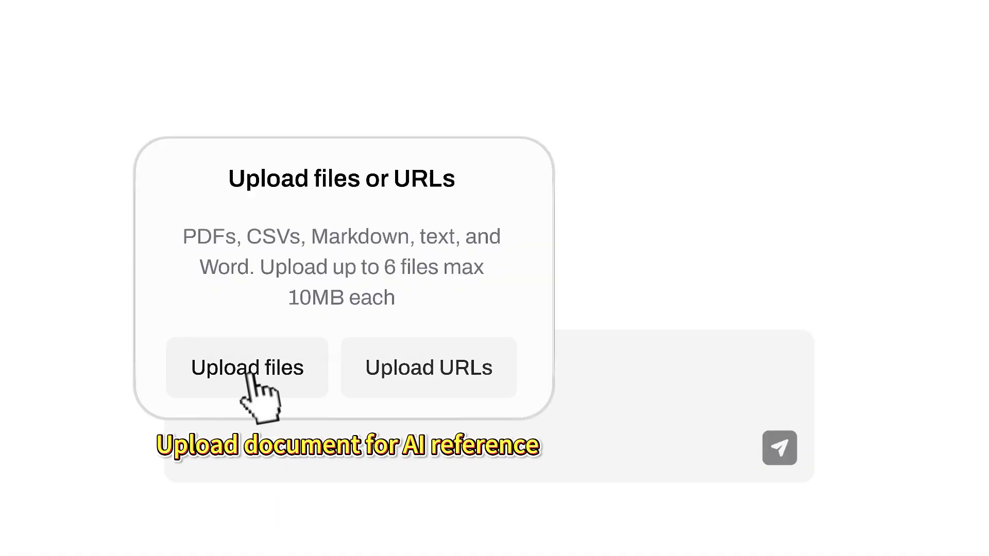
# - Upload the PDF and request a Thailand holiday planner matching it at 100% strength
pyautogui.click(249, 366)
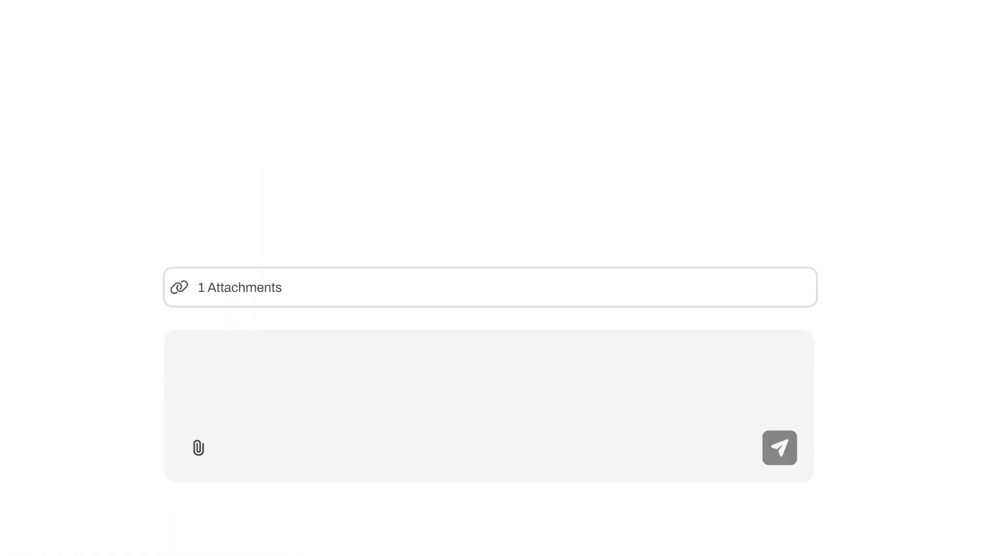
pyautogui.write('te a Thailand holiday planner that exactly matches the PDF reference (100% strength).')
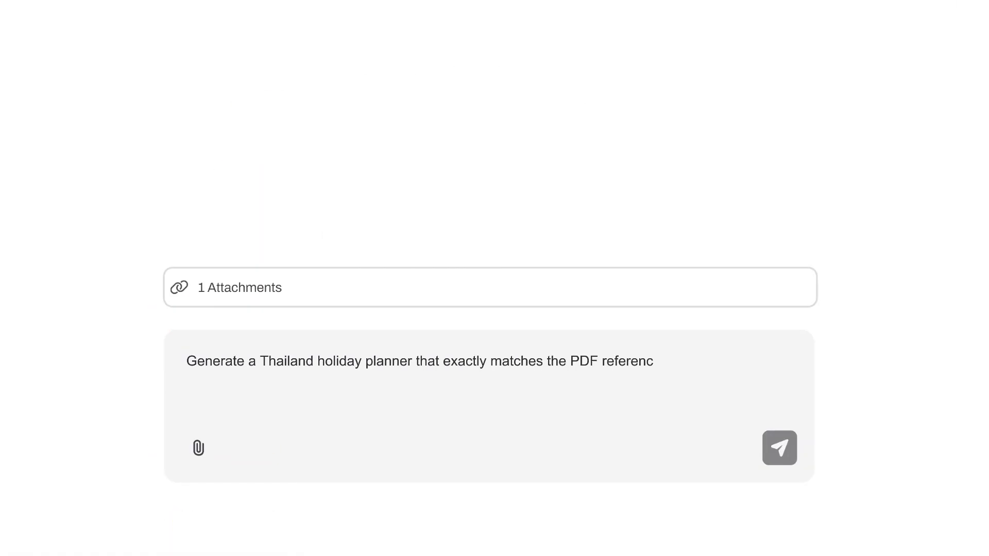
pyautogui.click(779, 447)
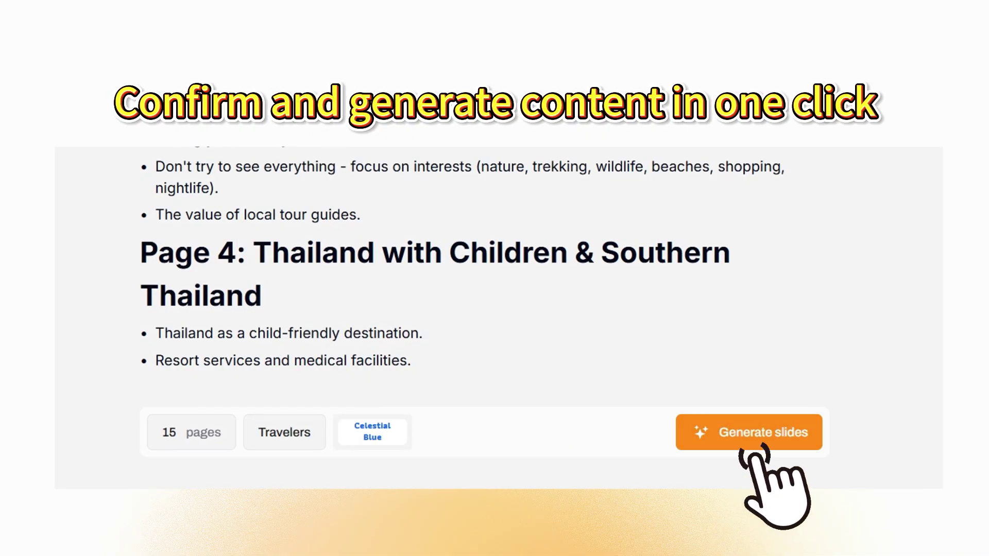
# - Generate the Thailand holiday planner slides and scroll down through the finished deck
pyautogui.click(763, 436)
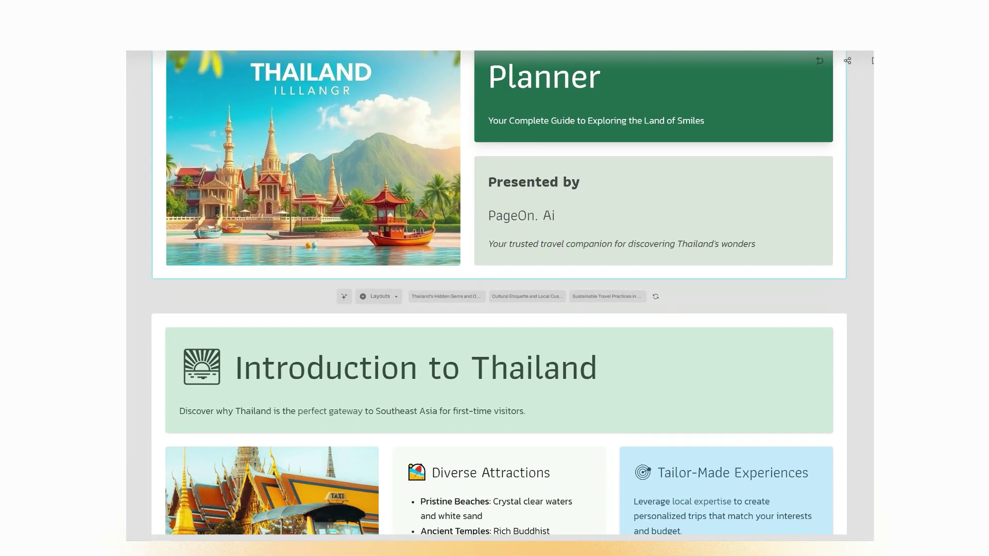
pyautogui.scroll(-15, 499, 293)
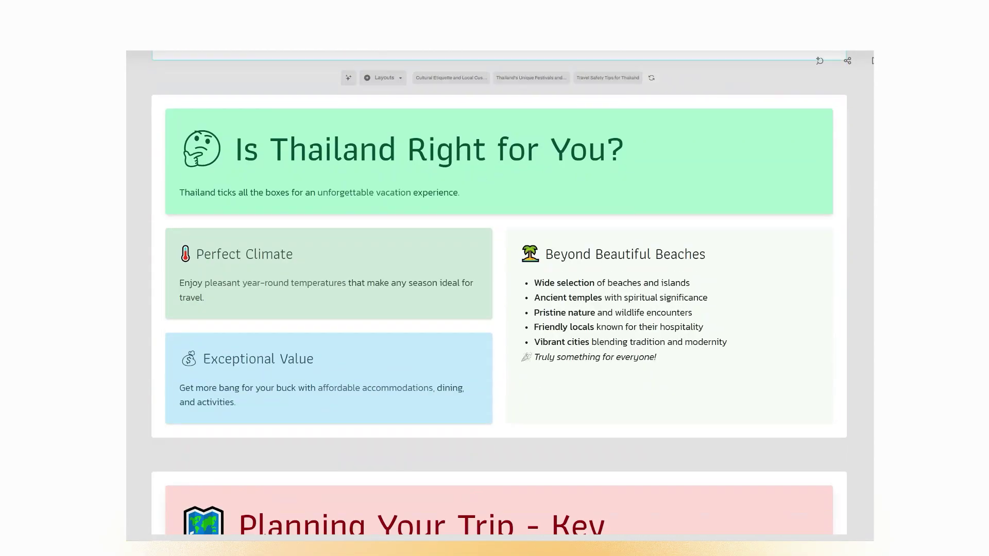
pyautogui.scroll(-20, 500, 294)
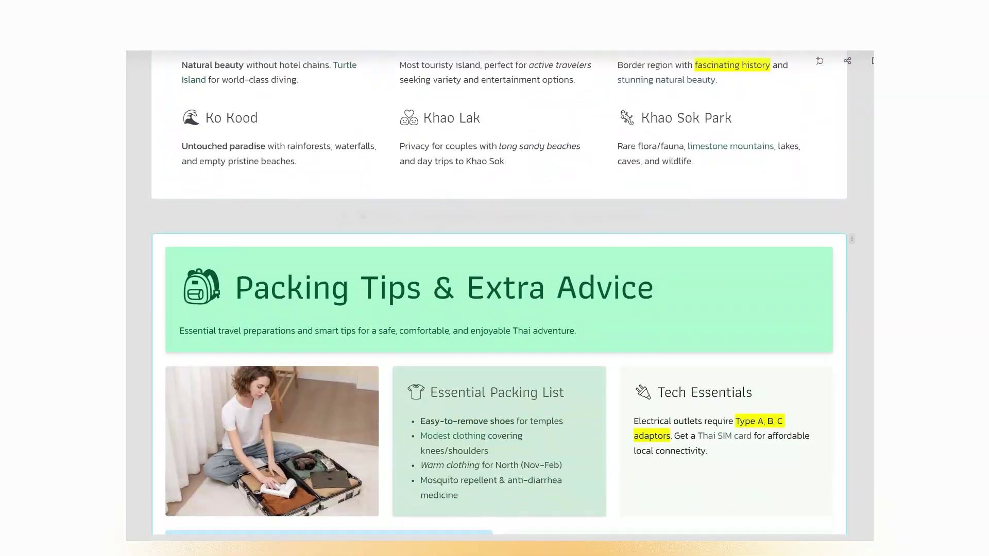
pyautogui.scroll(-10, 329, 334)
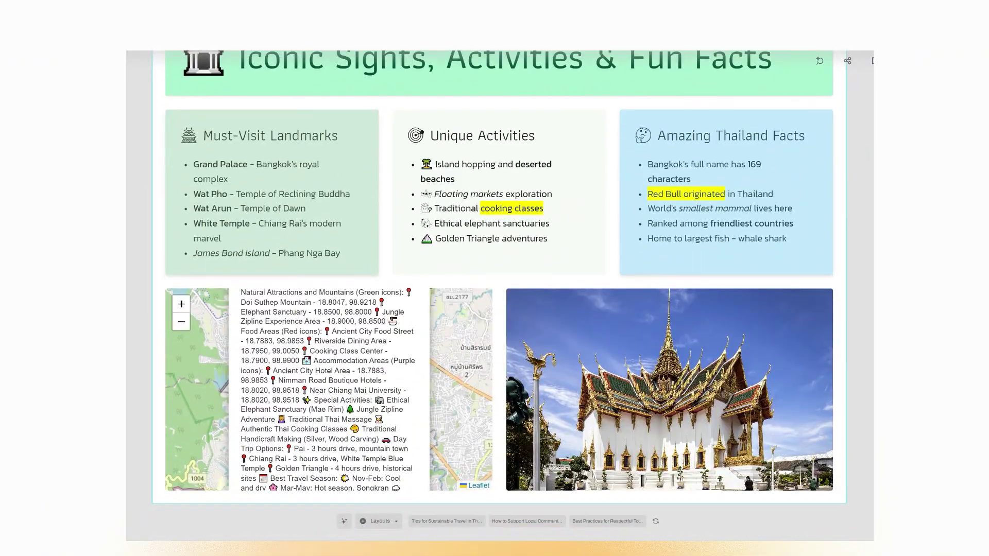
pyautogui.scroll(-20, 330, 335)
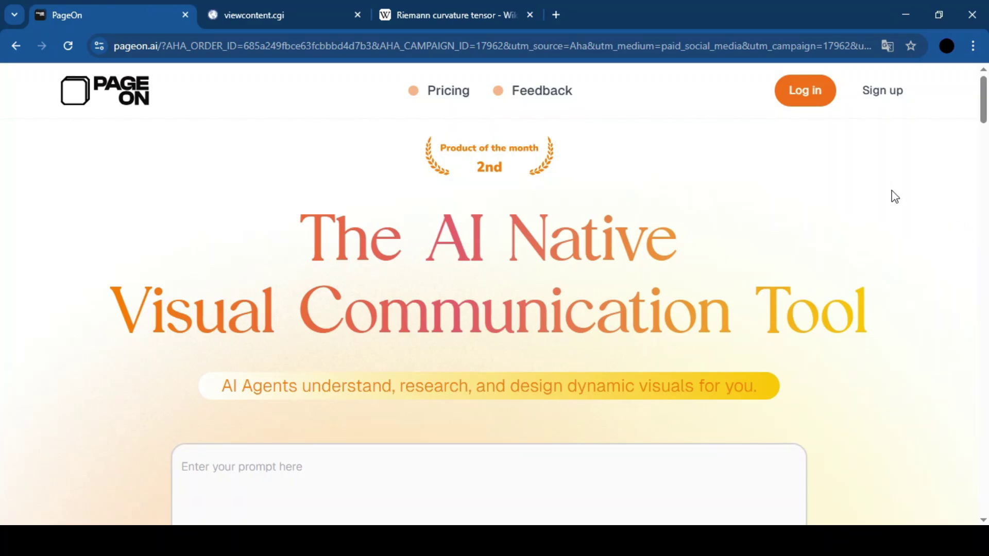
# - Log in to PageOn.ai using the Continue with Google option
pyautogui.click(807, 96)
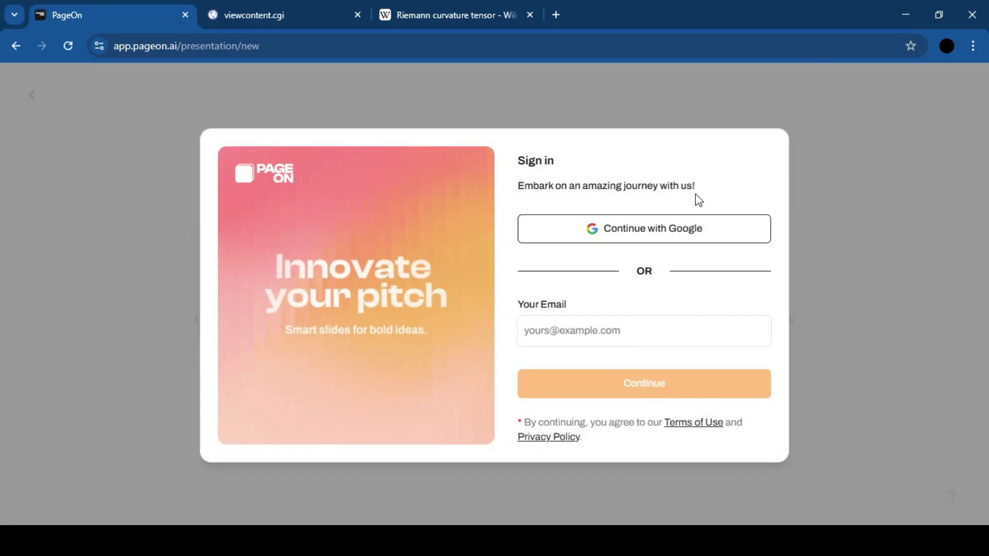
pyautogui.click(683, 229)
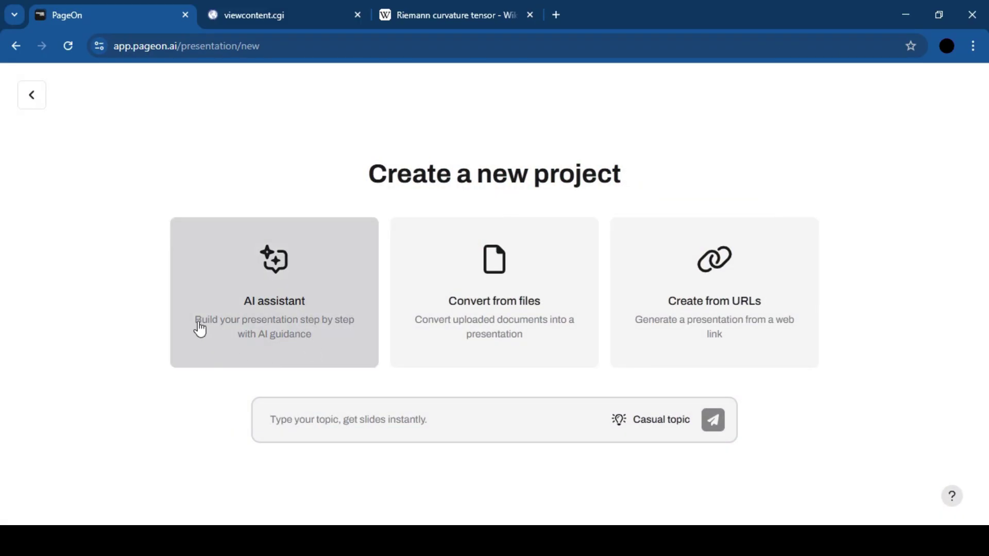
# - Ask the AI assistant for a Riemann tensor presentation, yielding the 'Unveiling the Geometry of Spacetime' outline
pyautogui.click(294, 284)
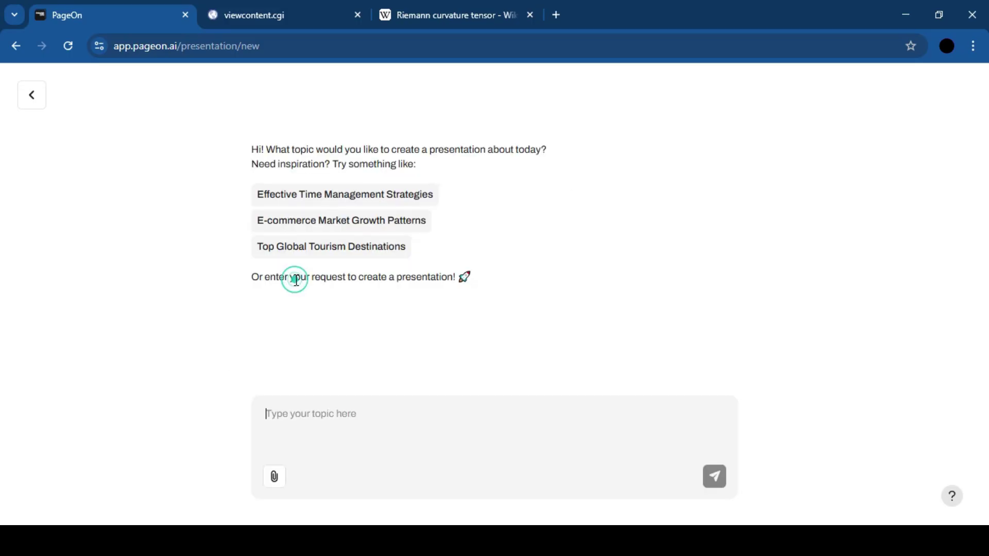
pyautogui.click(327, 420)
pyautogui.write('H')
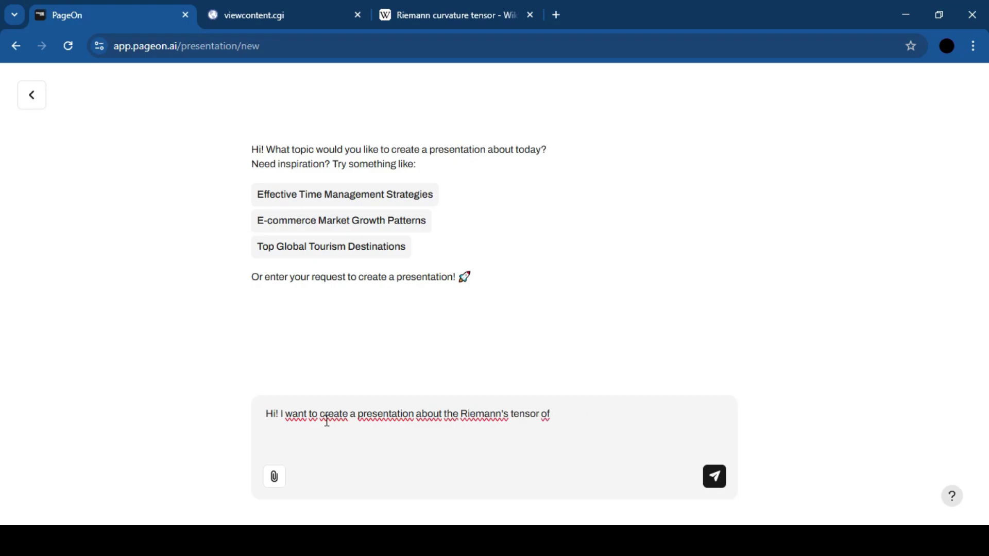
pyautogui.press('Return')
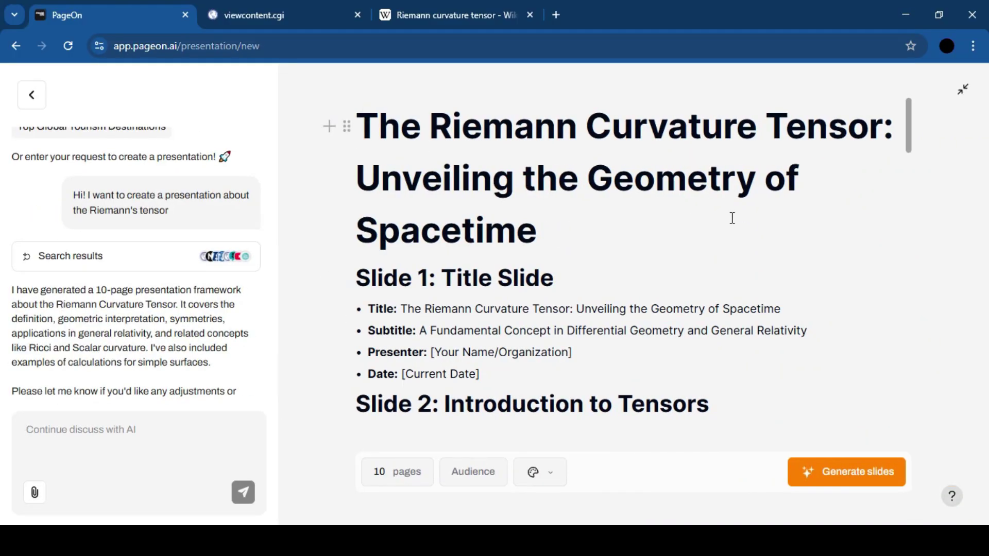
# - Scroll the Riemann outline to Slide 4 and check the page-count slider, keeping 10 pages
pyautogui.moveTo(906, 117); pyautogui.dragTo(916, 150)
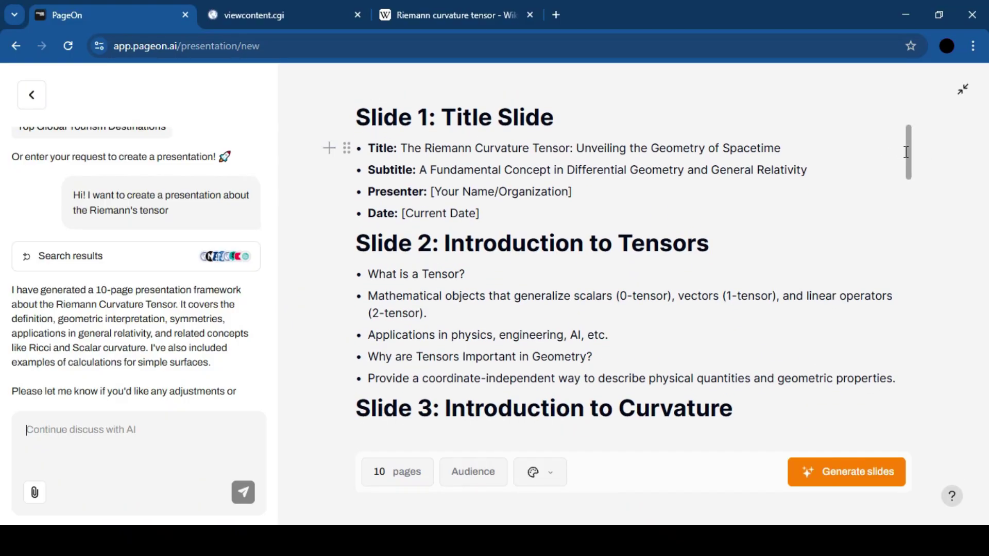
pyautogui.moveTo(907, 153); pyautogui.dragTo(920, 206)
pyautogui.click(402, 484)
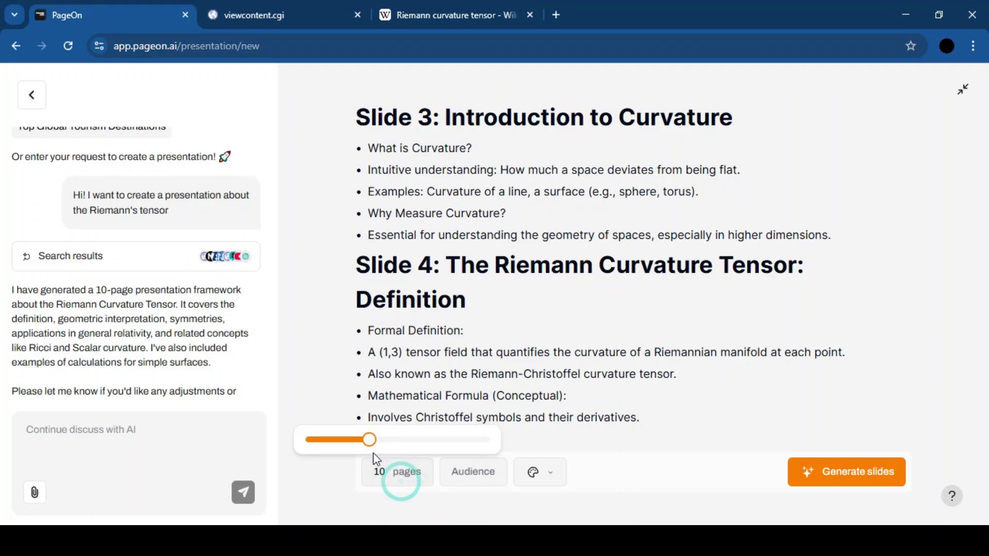
pyautogui.moveTo(363, 442)
pyautogui.mouseDown()
pyautogui.moveTo(354, 443)
pyautogui.moveTo(456, 453)
pyautogui.moveTo(368, 444)
pyautogui.mouseUp()
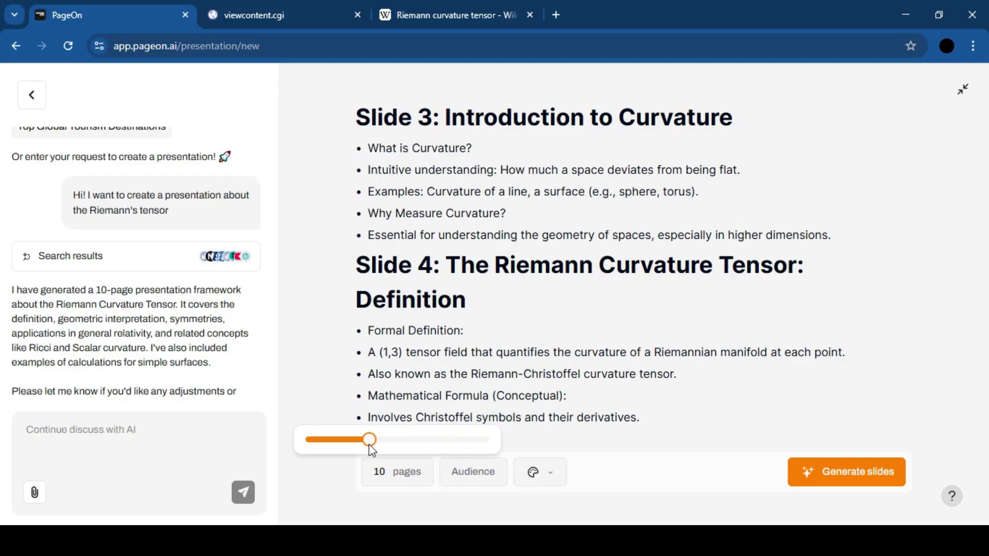
# - Set the deck's target audience to Students
pyautogui.click(474, 470)
pyautogui.scroll(-2, 579, 350)
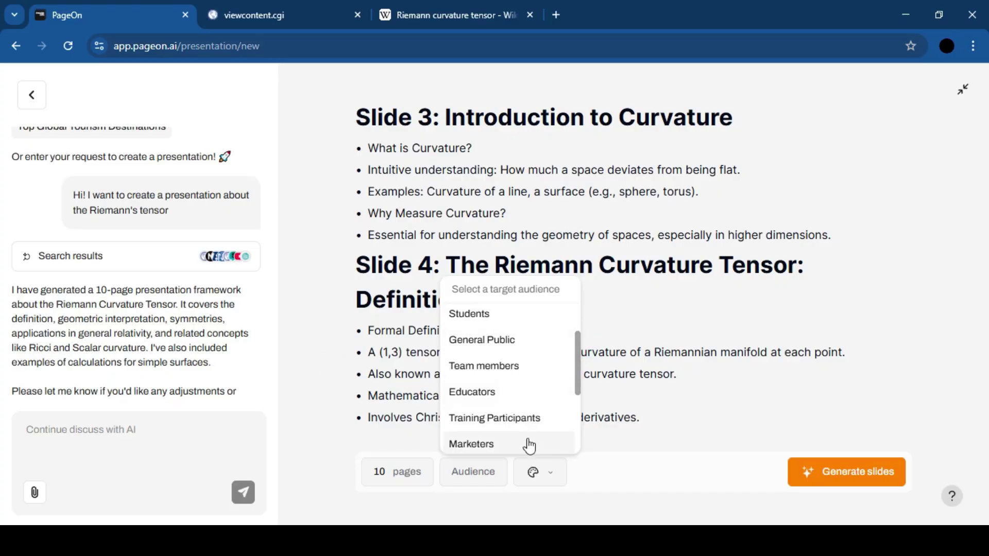
pyautogui.click(519, 320)
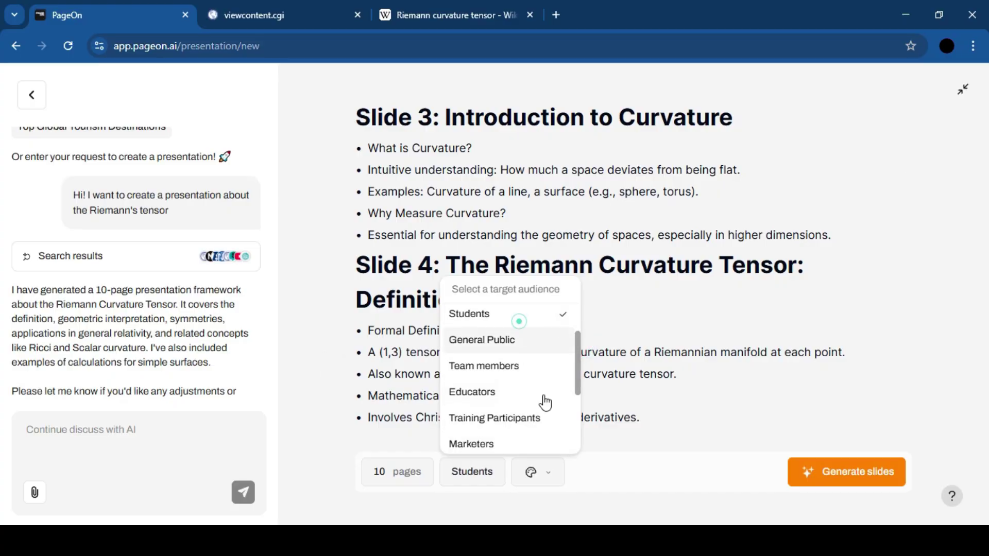
# - Choose the Deep Indigo theme and generate the Riemann Curvature Tensor slides
pyautogui.click(530, 471)
pyautogui.moveTo(639, 346); pyautogui.dragTo(652, 443)
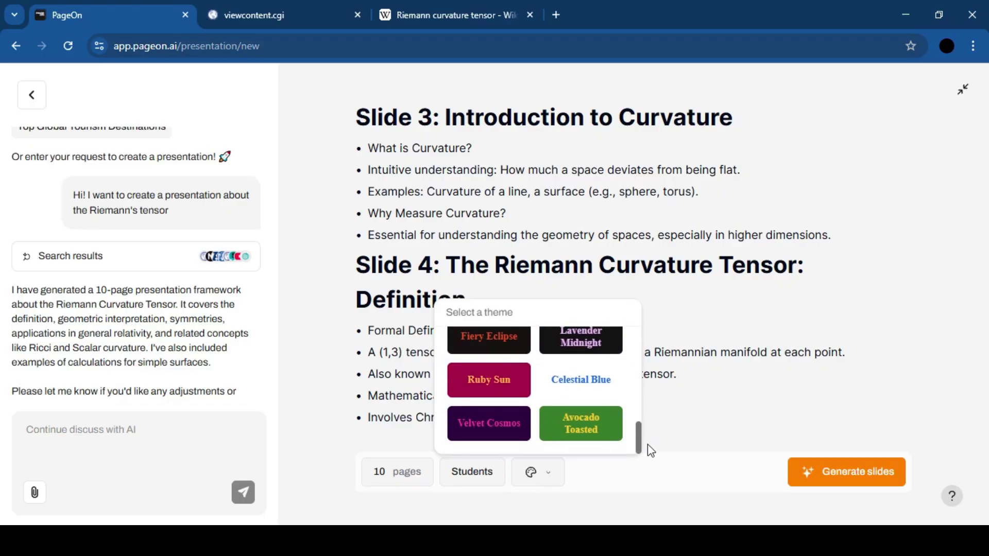
pyautogui.scroll(5, 618, 422)
pyautogui.click(581, 398)
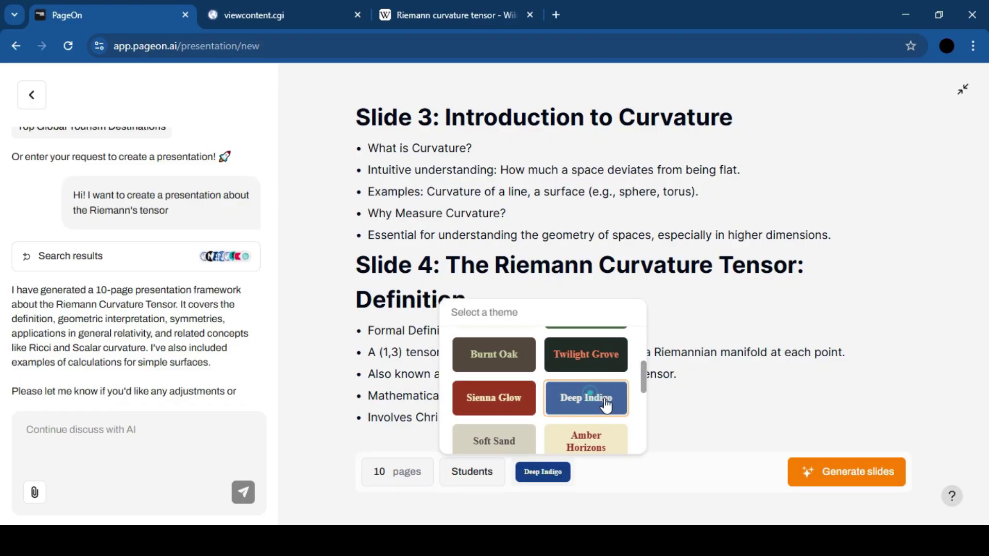
pyautogui.click(819, 471)
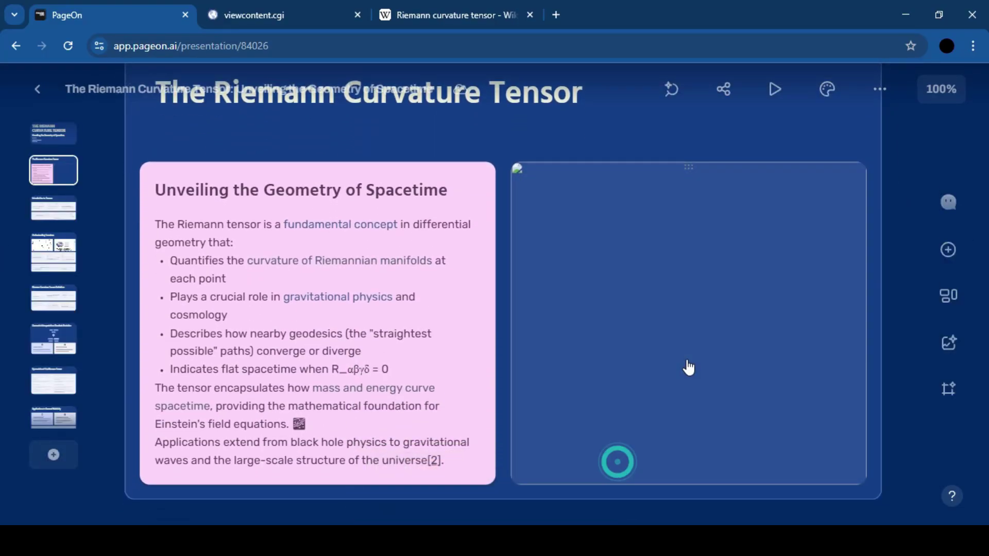
# - Close the AI chat box and delete the empty image placeholder from the slide
pyautogui.click(618, 465)
pyautogui.scroll(-3, 689, 367)
pyautogui.scroll(2, 689, 367)
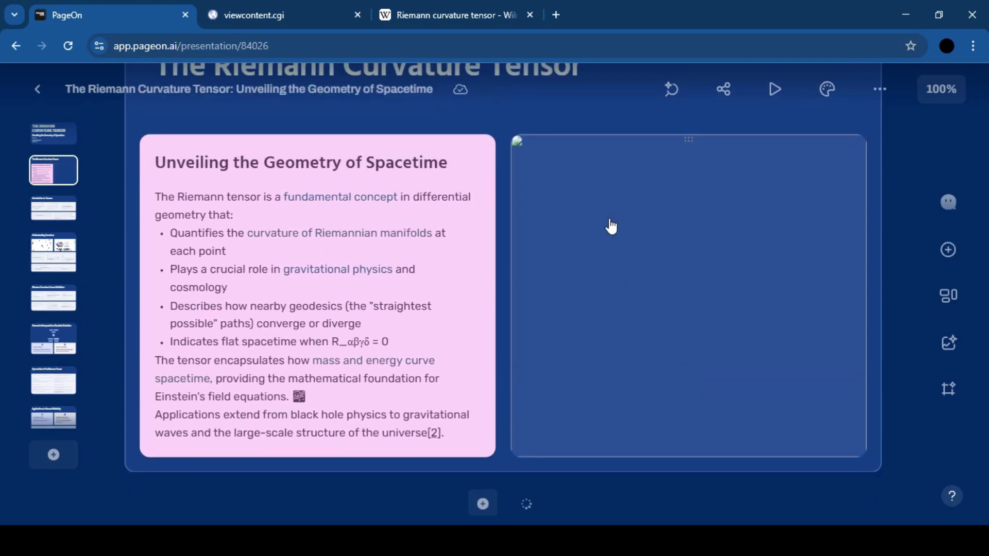
pyautogui.click(602, 204)
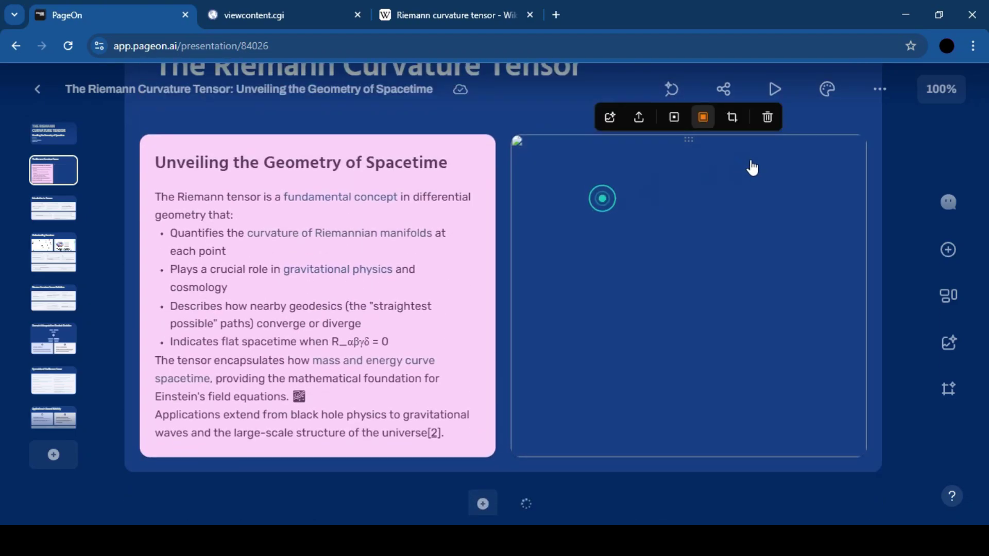
pyautogui.click(769, 118)
# - Set the theme's Display/Title/Heading 1 text colour to dark navy and save the theme
pyautogui.scroll(-3, 306, 236)
pyautogui.click(826, 89)
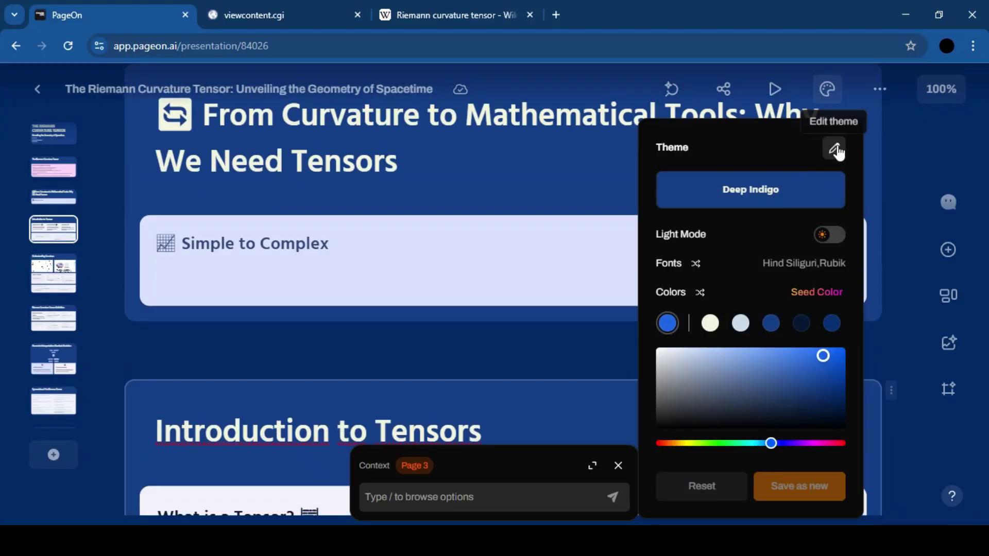
pyautogui.click(834, 148)
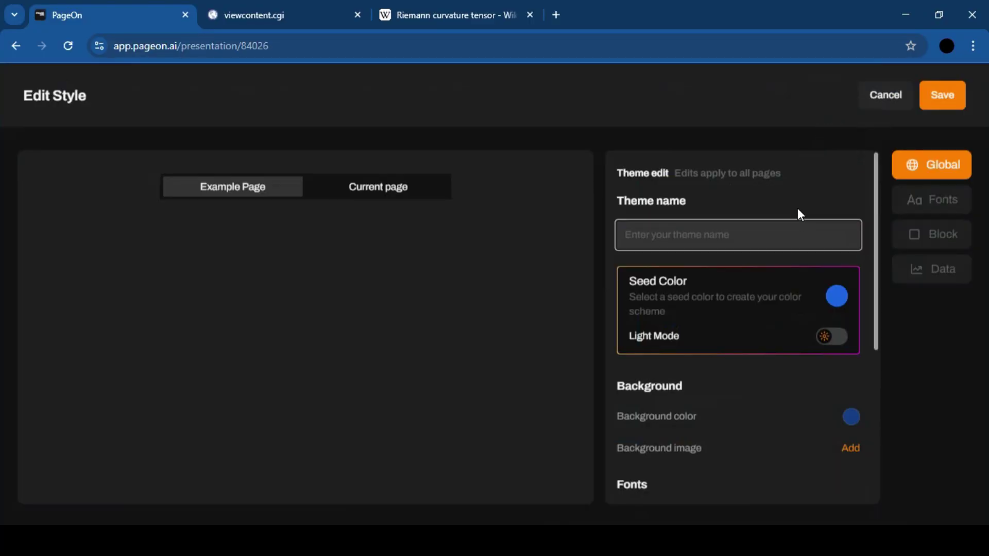
pyautogui.scroll(-1, 775, 383)
pyautogui.scroll(-3, 775, 379)
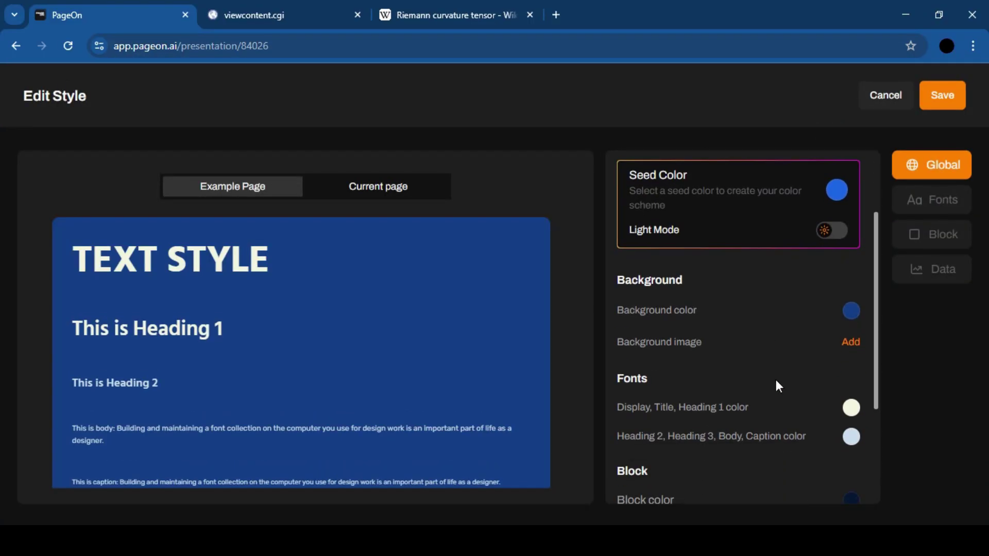
pyautogui.click(851, 329)
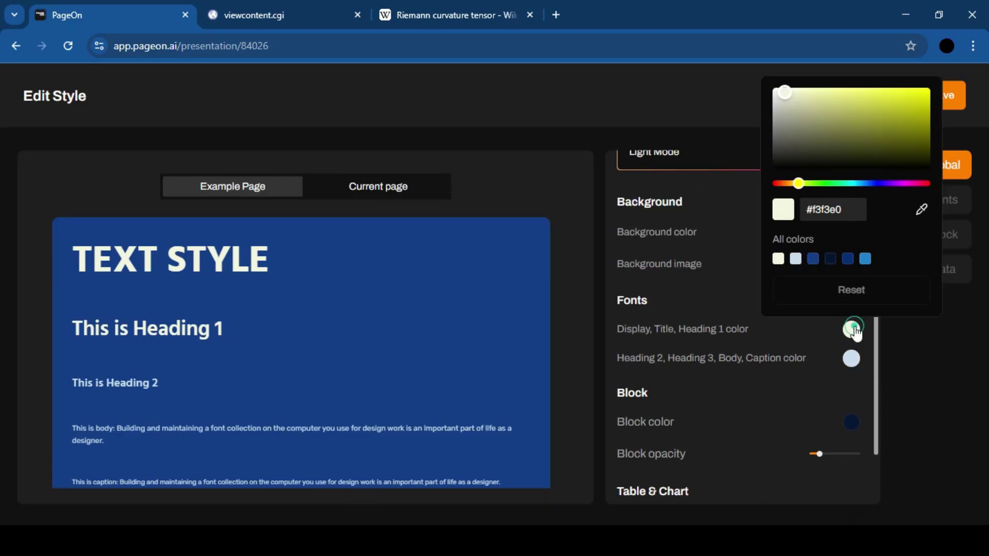
pyautogui.click(832, 259)
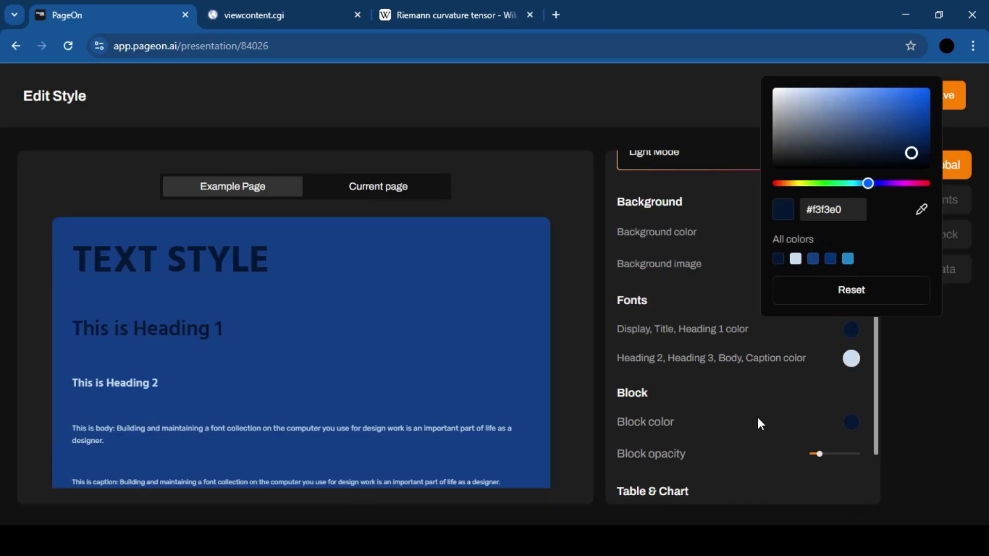
pyautogui.click(769, 381)
pyautogui.scroll(-2, 793, 391)
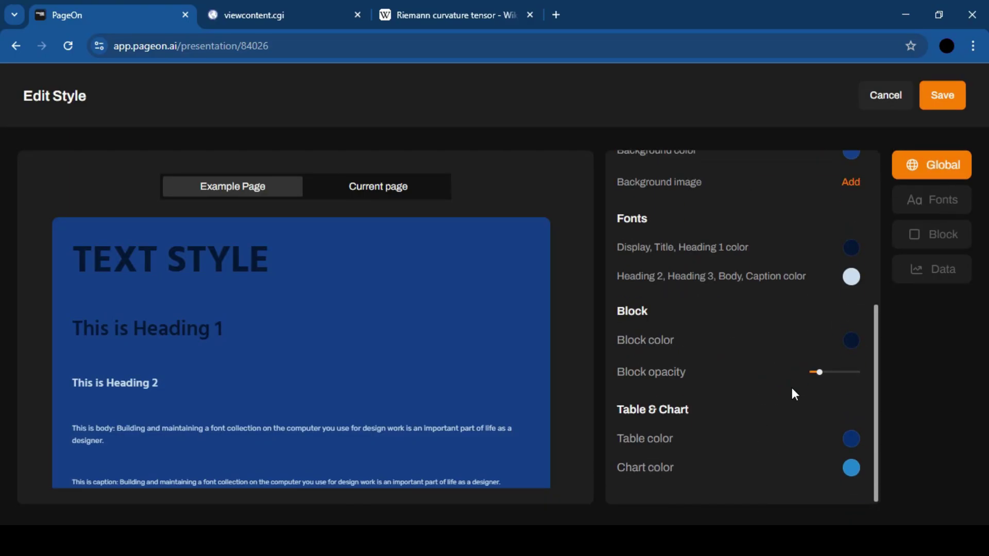
pyautogui.click(932, 100)
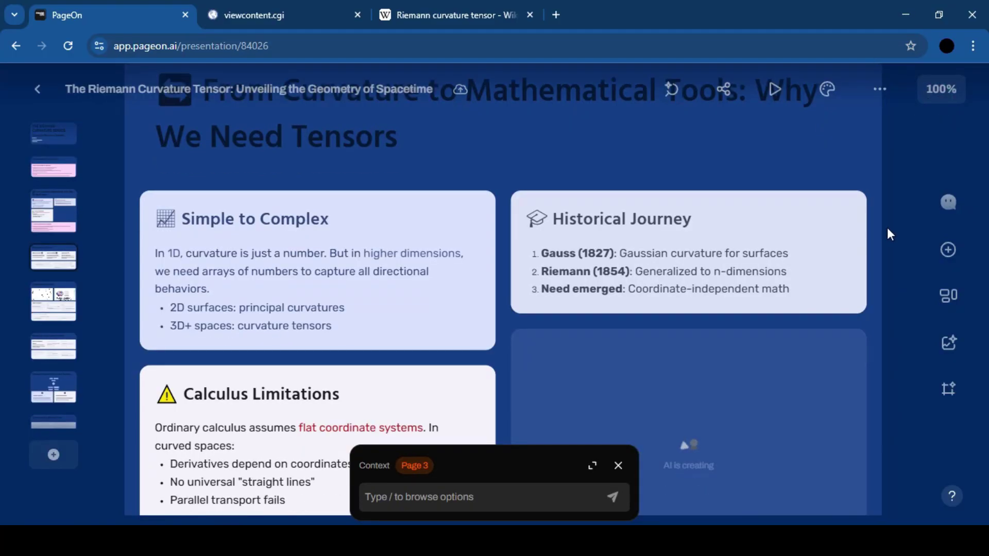
# - Recolour the Mathematical Description text teal, then revert it to its previous dark colour
pyautogui.scroll(8, 886, 227)
pyautogui.scroll(-9, 886, 230)
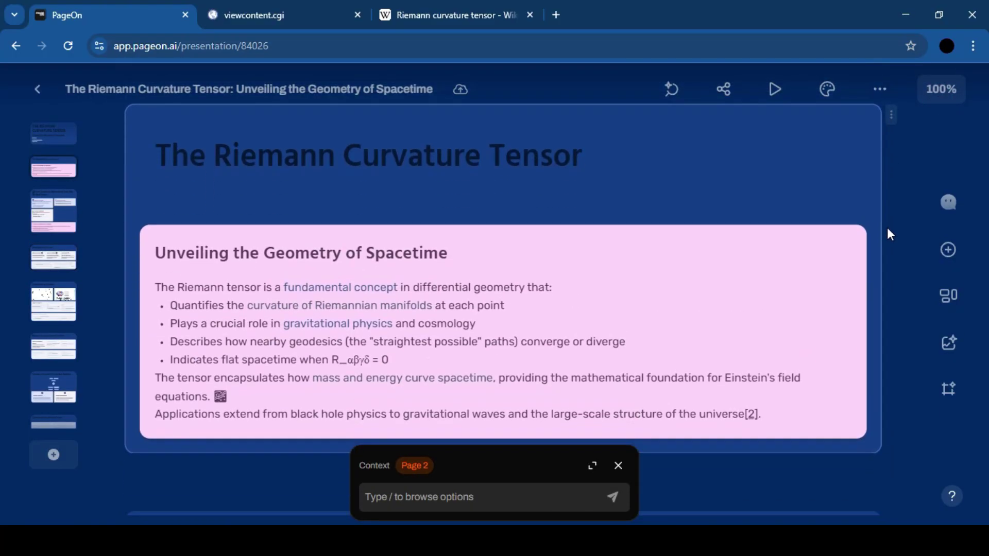
pyautogui.scroll(-8, 886, 228)
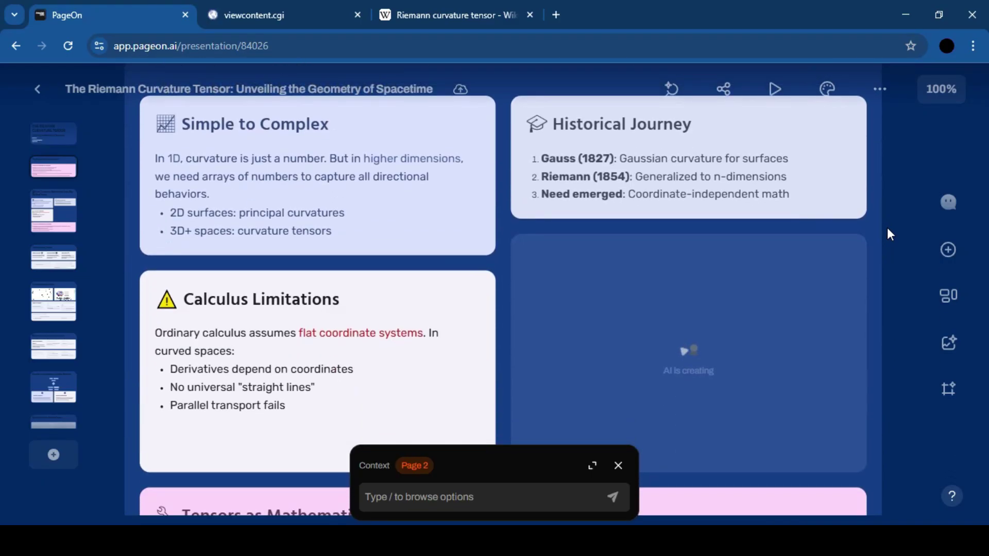
pyautogui.moveTo(632, 359); pyautogui.dragTo(810, 477)
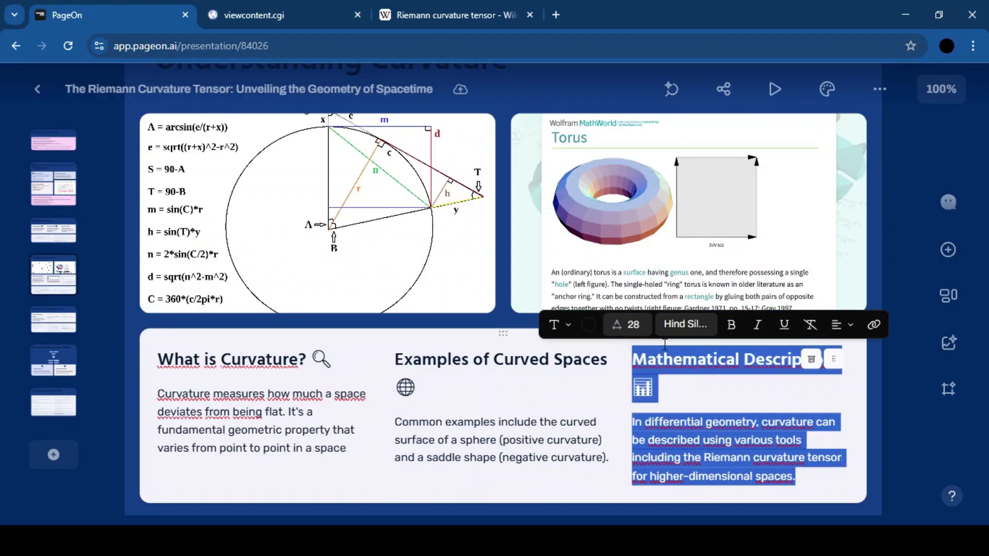
pyautogui.click(588, 324)
pyautogui.click(535, 206)
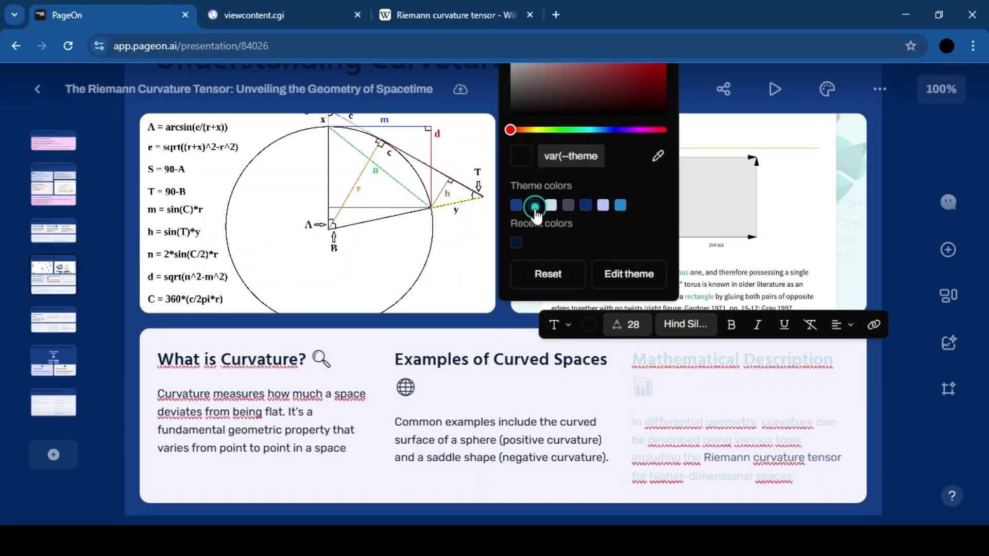
pyautogui.click(516, 243)
# - Select the Examples of Curved Spaces and Mathematical Description blocks, then leave for the new-project page
pyautogui.click(519, 400)
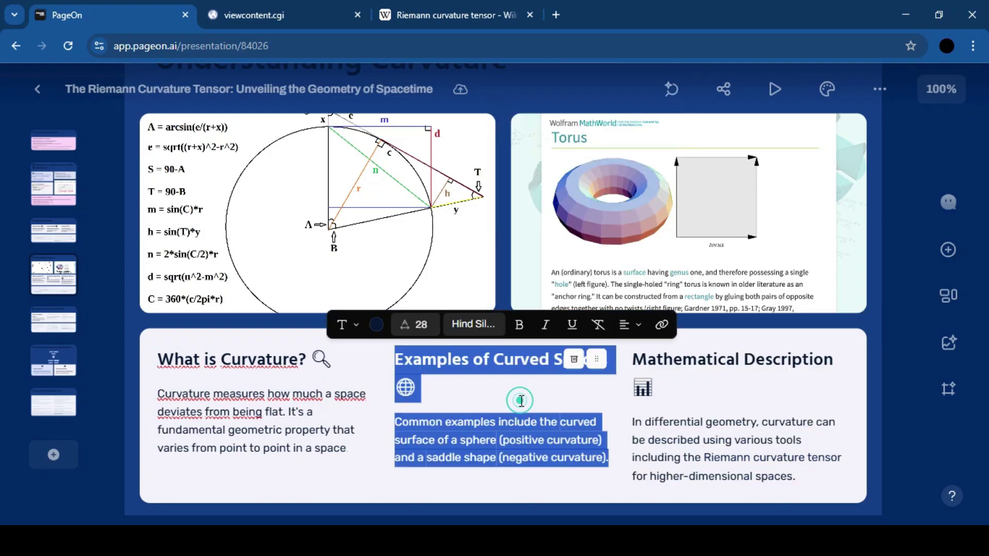
pyautogui.click(814, 392)
pyautogui.click(16, 46)
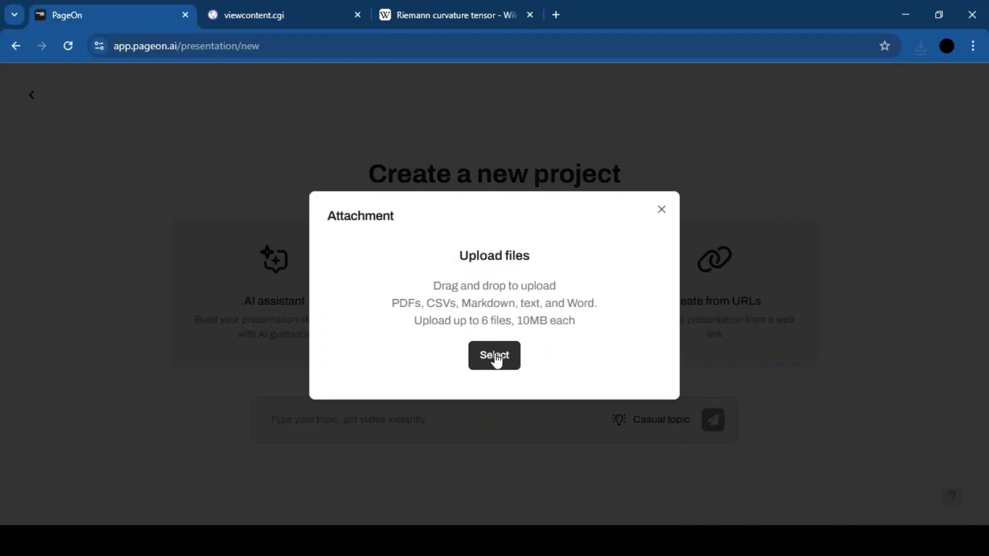
# - Upload The Riemann Curvature Tensor.pdf and confirm to request a presentation from it
pyautogui.click(495, 355)
pyautogui.doubleClick(186, 121)
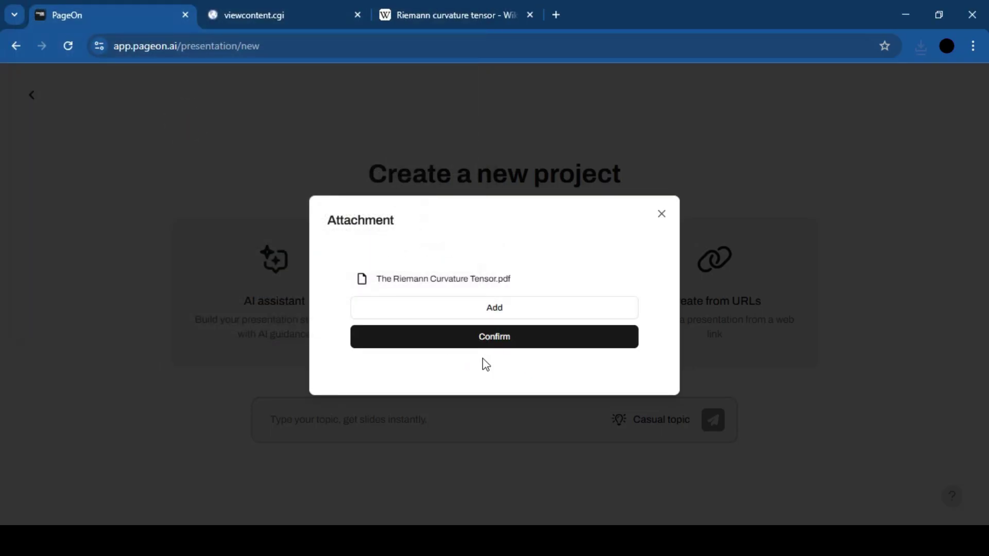
pyautogui.click(508, 340)
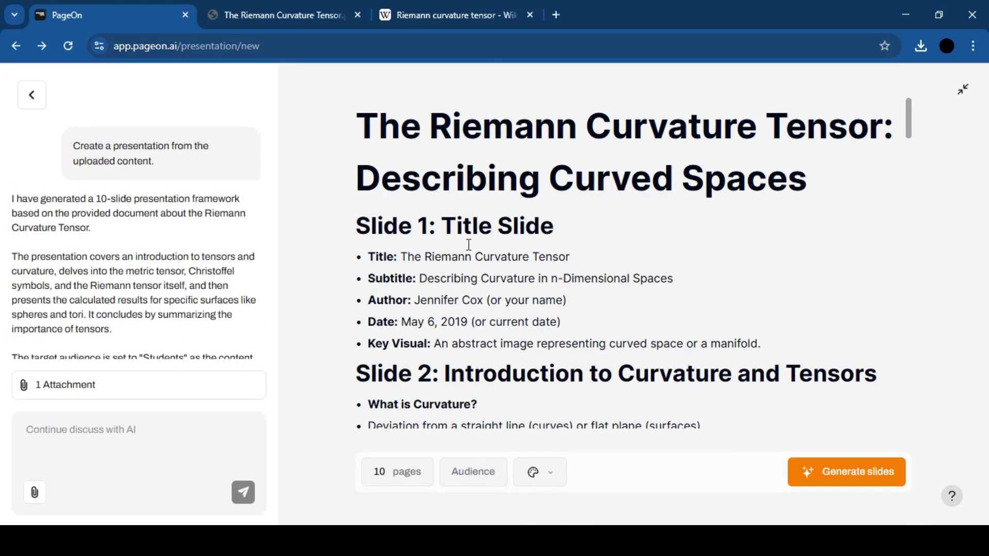
# - Scroll the PDF-based outline, reduce it to 8 pages, and set the audience to Students
pyautogui.moveTo(908, 130); pyautogui.dragTo(987, 391)
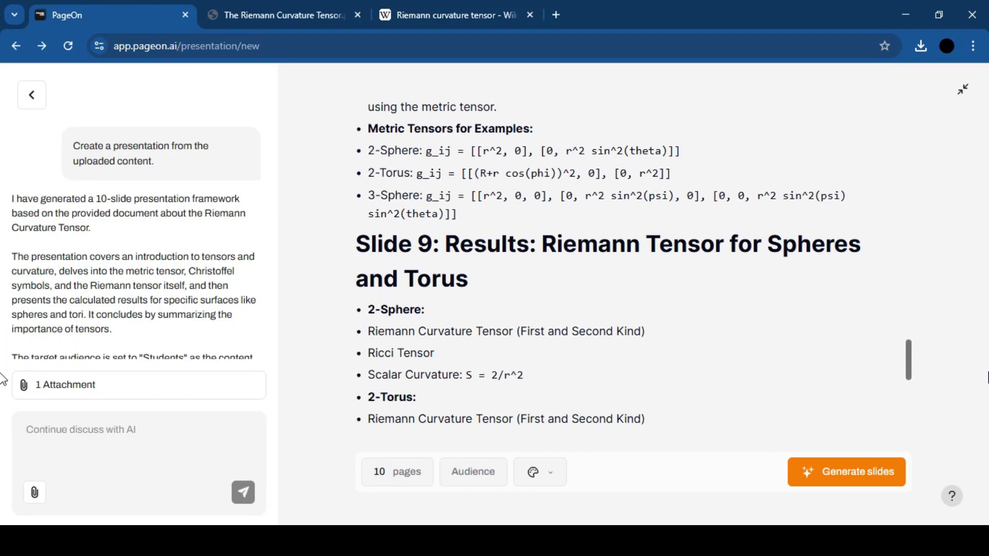
pyautogui.click(406, 473)
pyautogui.moveTo(365, 441); pyautogui.dragTo(345, 442)
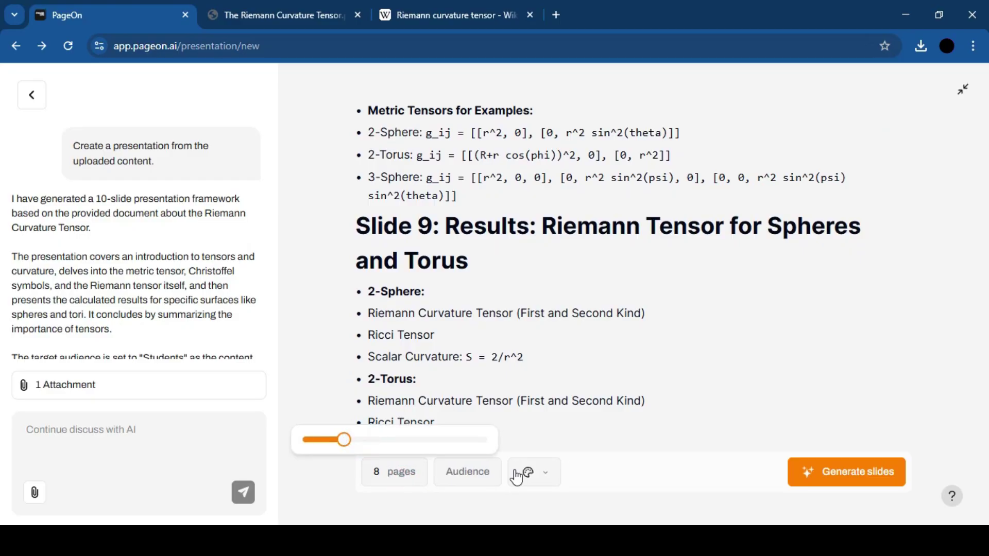
pyautogui.click(471, 472)
pyautogui.click(479, 379)
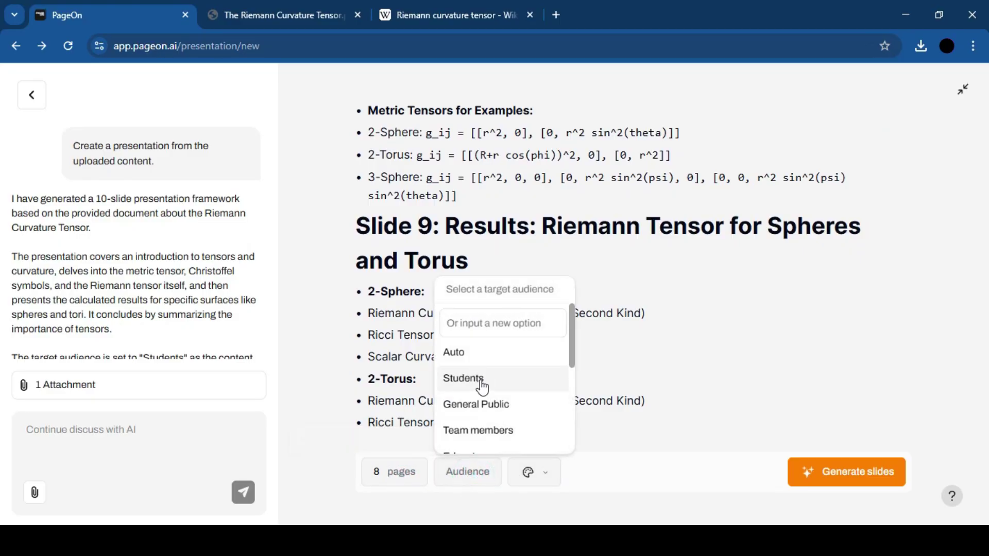
pyautogui.click(522, 473)
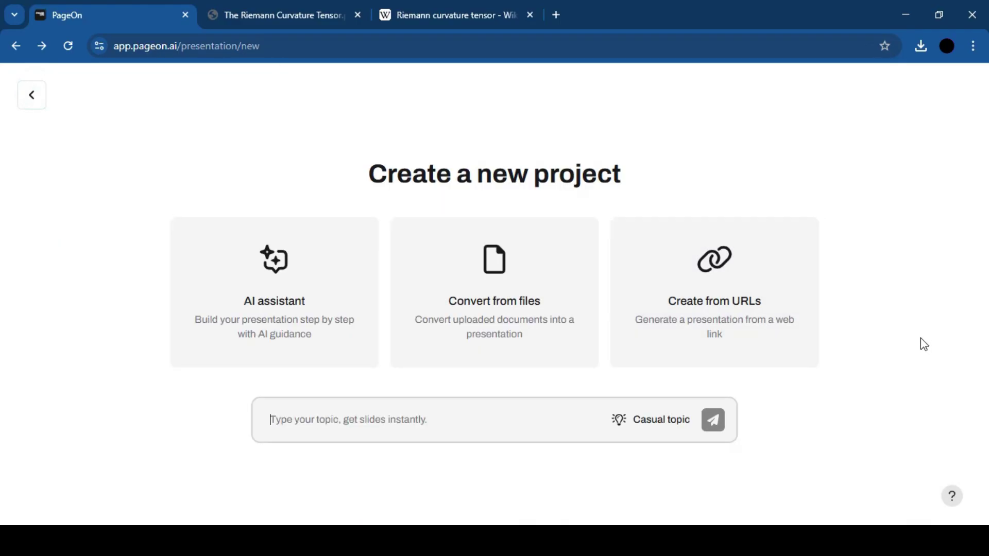
# - Copy the Riemann curvature tensor Wikipedia article's URL and go back to PageOn's new project page
pyautogui.click(465, 15)
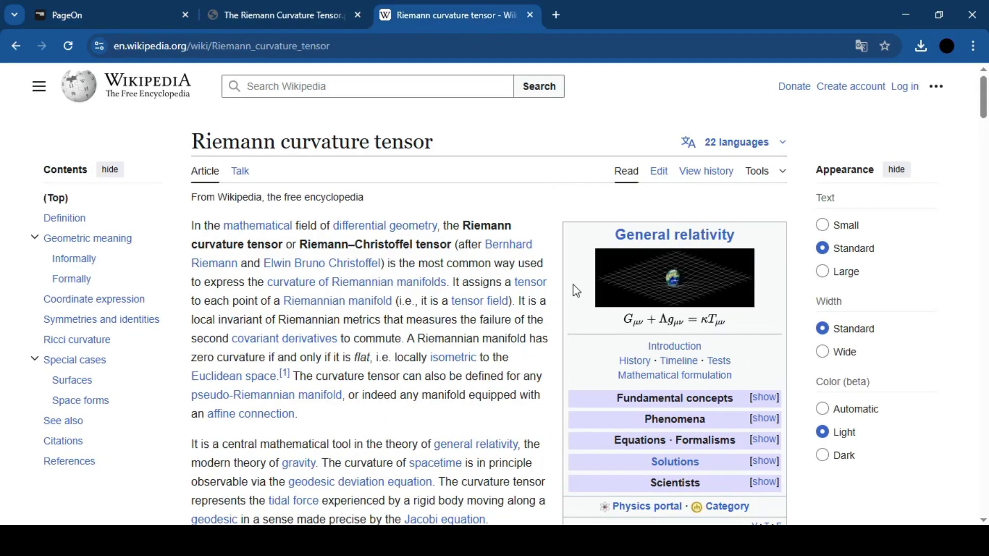
pyautogui.scroll(-9, 499, 372)
pyautogui.scroll(6, 499, 372)
pyautogui.scroll(3, 499, 372)
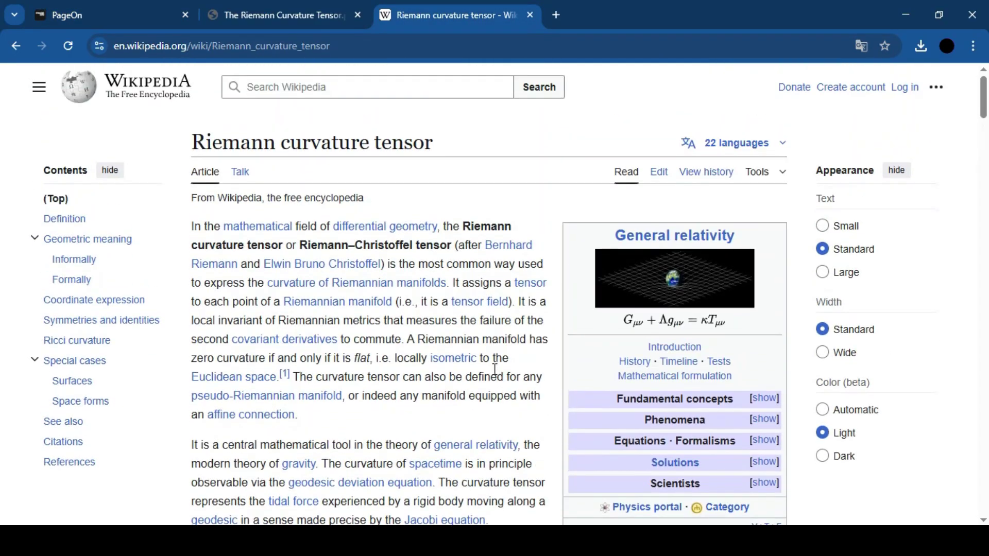
pyautogui.click(371, 46)
pyautogui.hotkey('ctrl', 'c')
pyautogui.click(288, 15)
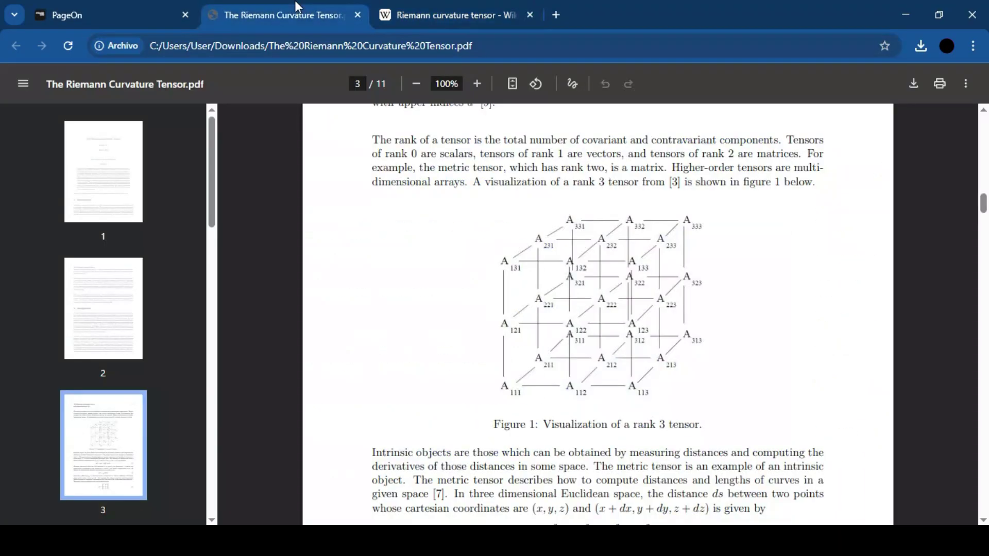
pyautogui.click(127, 13)
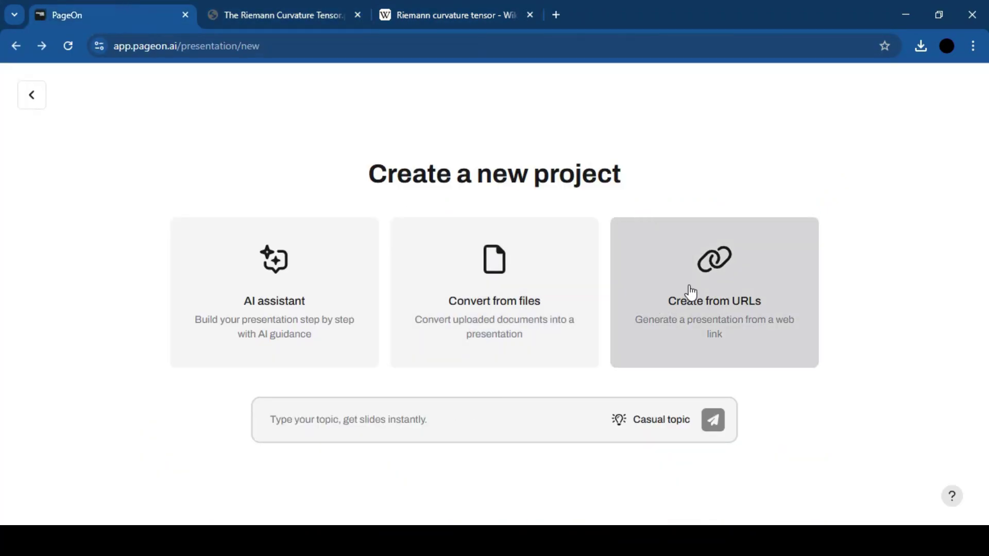
# - Paste the copied Wikipedia link into Create from URLs, attach it, and confirm generation
pyautogui.click(688, 287)
pyautogui.hotkey('ctrl', 'v')
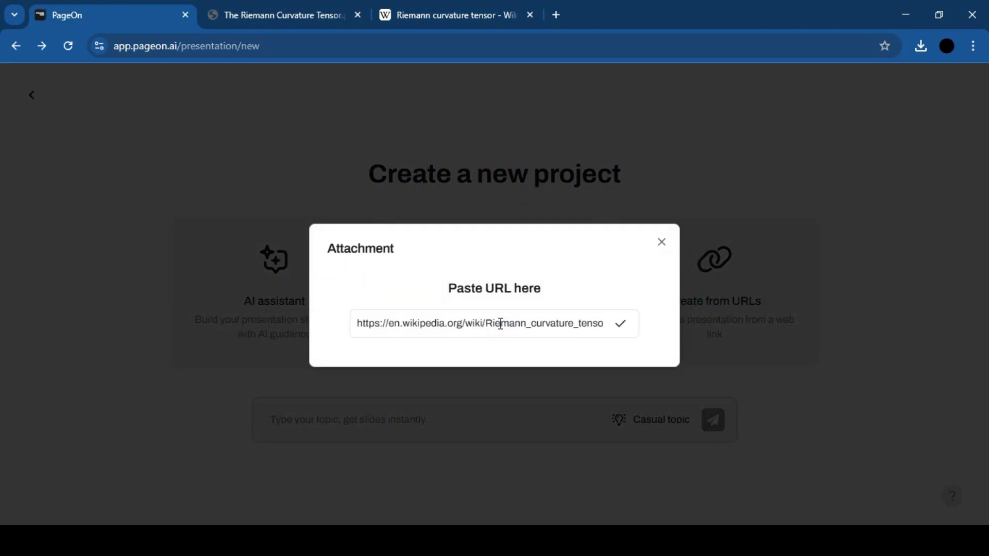
pyautogui.click(621, 330)
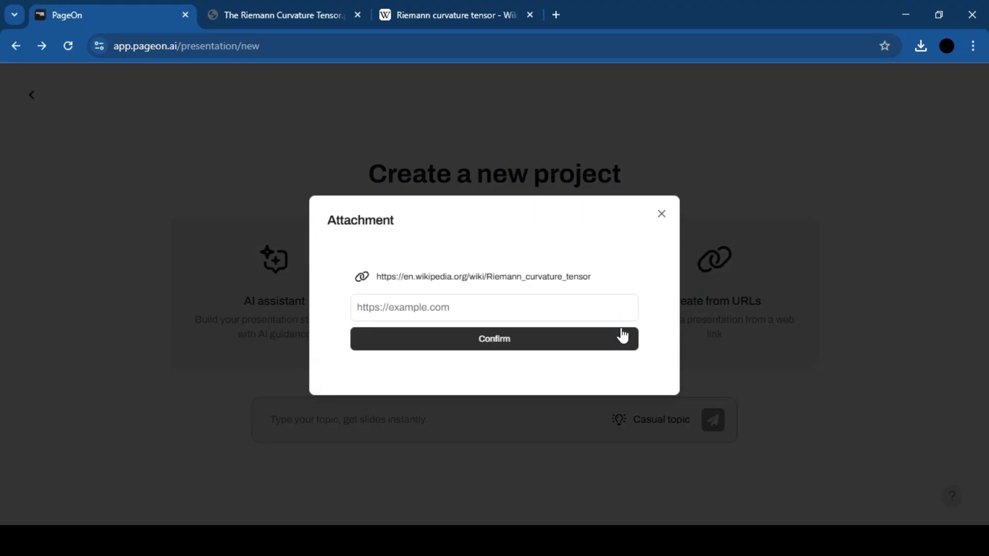
pyautogui.click(622, 335)
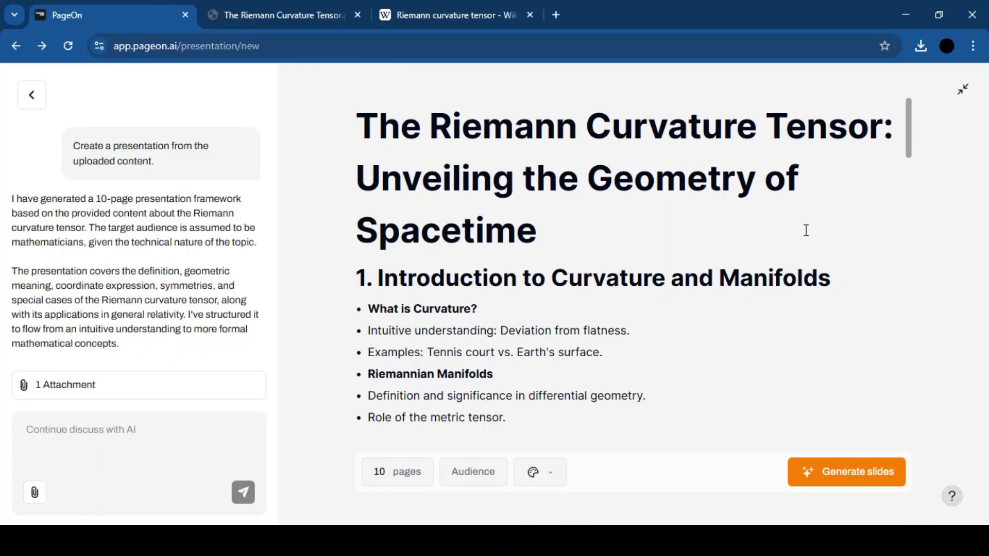
pyautogui.scroll(-5, 822, 244)
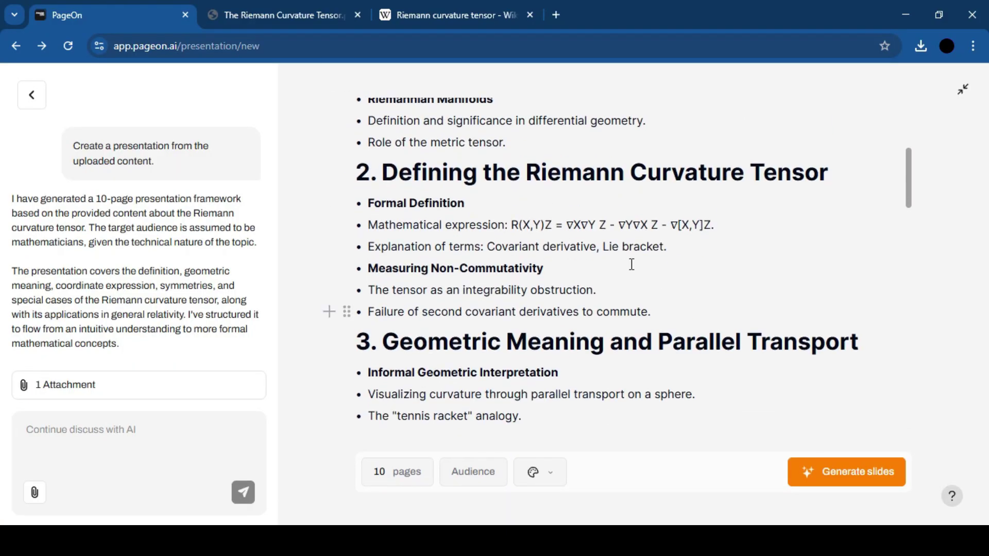
pyautogui.scroll(-2, 664, 278)
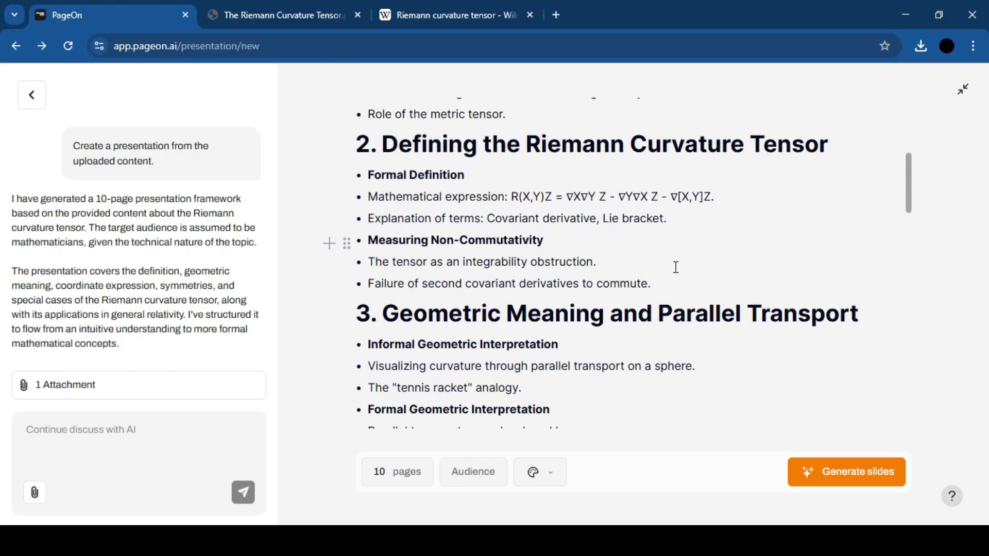